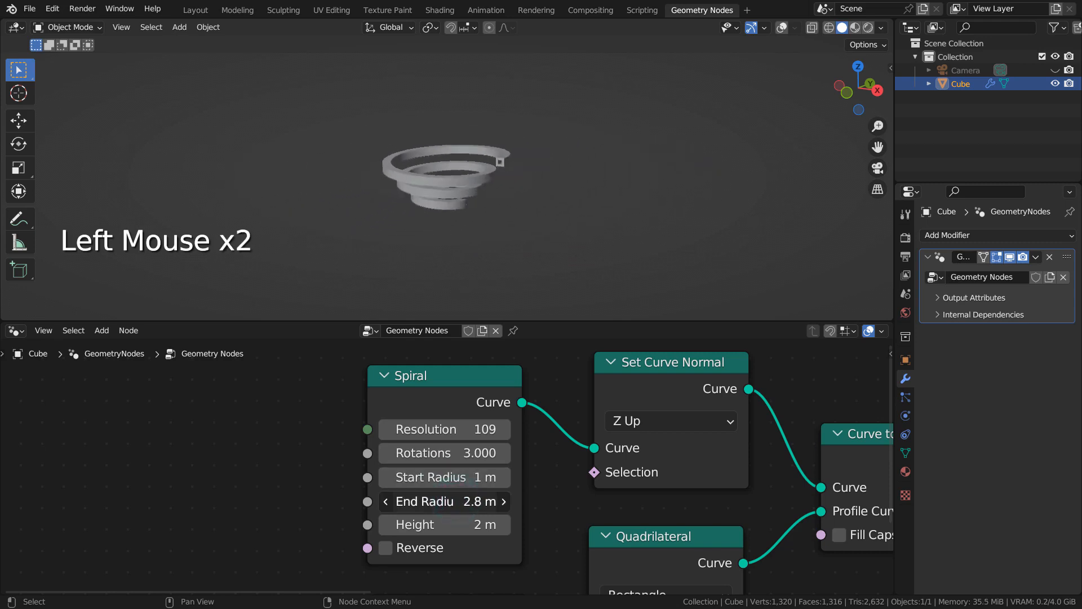
Undo the last End Radius change on the Spiral node and set its Height to 3.9 m
{"action": "key", "text": "ctrl+z"}
{"action": "left_click", "coordinate": [458, 528]}
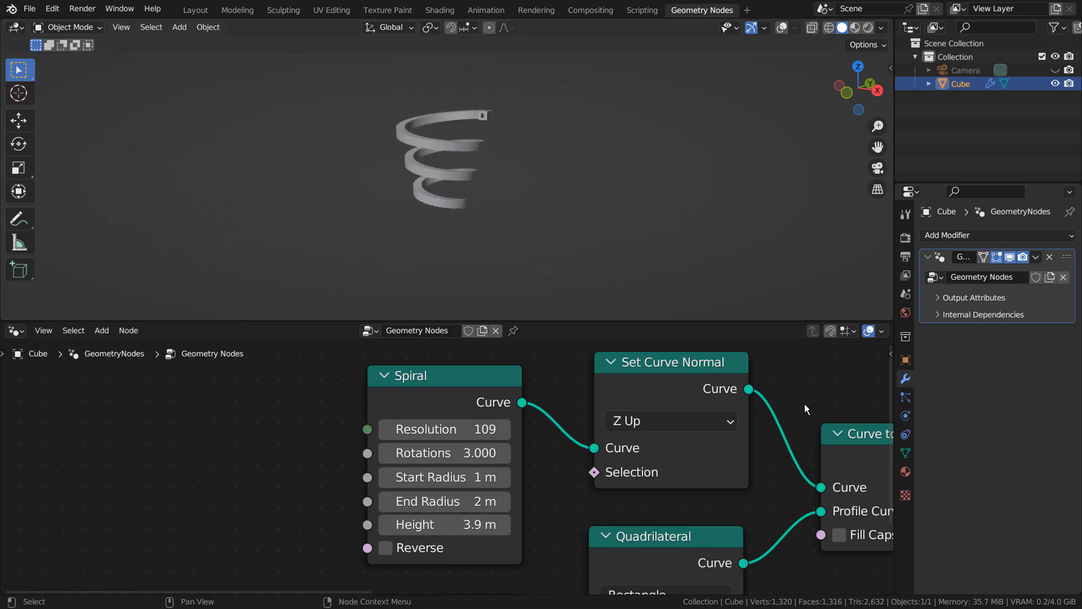
Maximize the node editor to examine the whole node chain from Spiral to Group Output, and restore the layout
{"action": "key", "text": "ctrl+space"}
{"action": "scroll", "coordinate": [804, 402], "scroll_direction": "down", "scroll_amount": 3}
{"action": "middle_click_drag", "start_coordinate": [807, 399], "coordinate": [497, 390]}
{"action": "scroll", "coordinate": [502, 395], "scroll_direction": "up", "scroll_amount": 2}
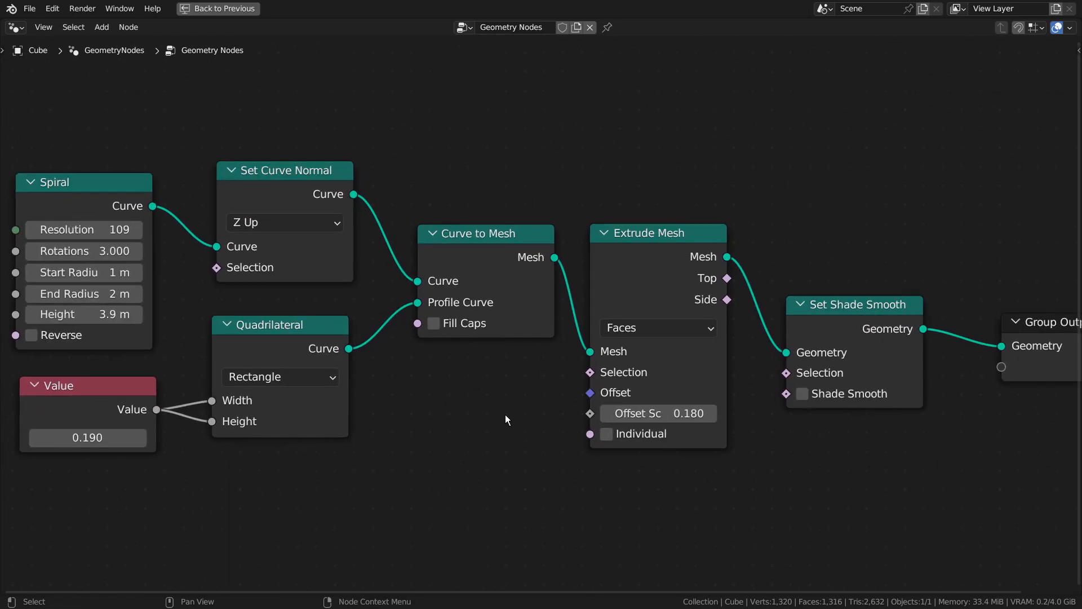
{"action": "scroll", "coordinate": [505, 420], "scroll_direction": "down", "scroll_amount": 1}
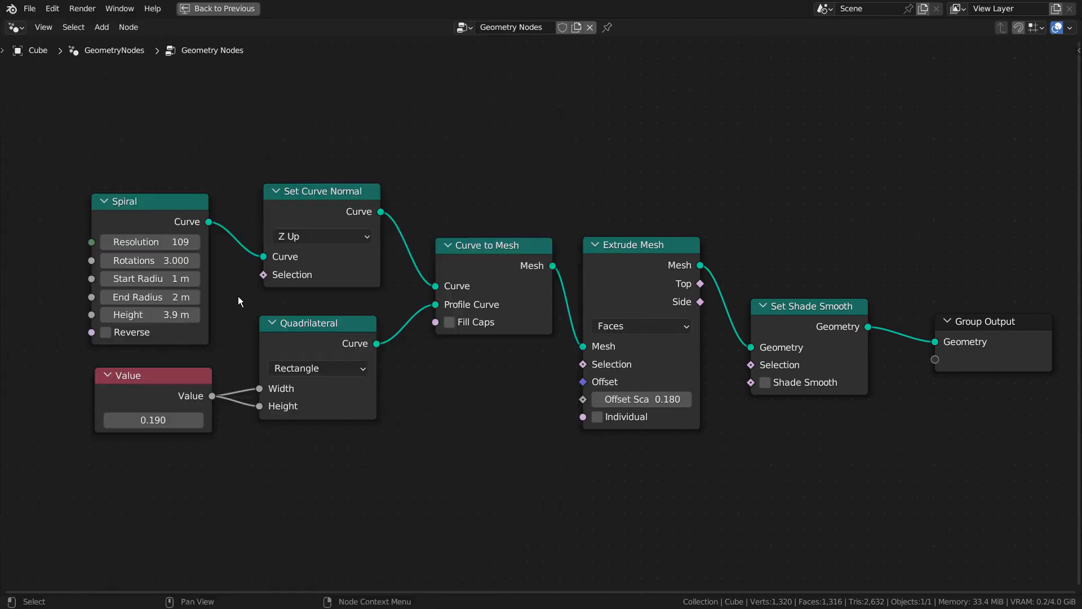
{"action": "key", "text": "ctrl+space"}
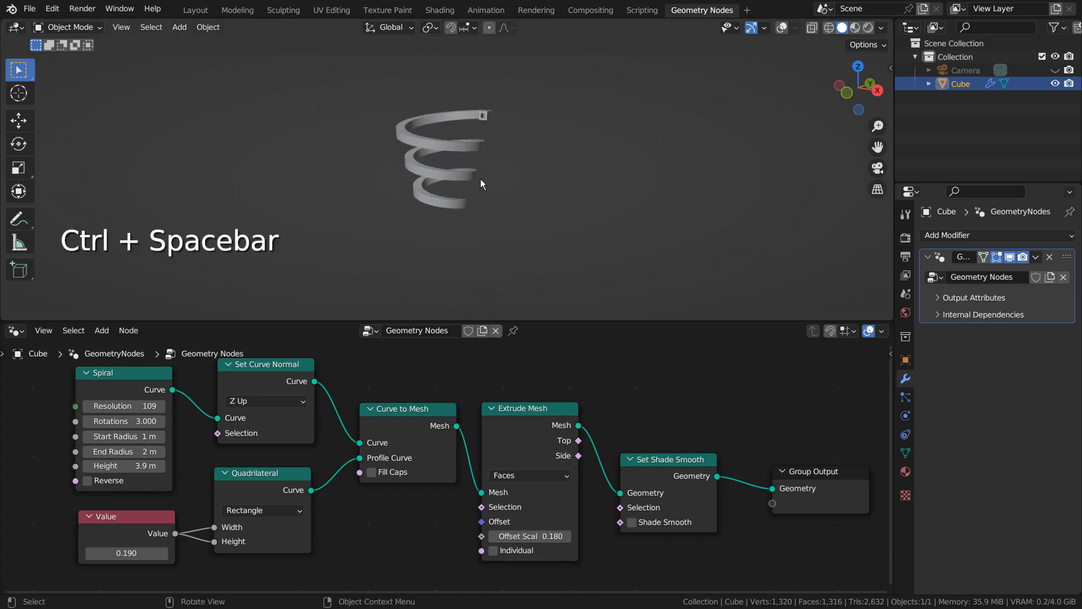
Select the spiral object and turn on the viewport overlays
{"action": "left_click", "coordinate": [460, 148]}
{"action": "scroll", "coordinate": [461, 150], "scroll_direction": "up", "scroll_amount": 2}
{"action": "left_click", "coordinate": [781, 28]}
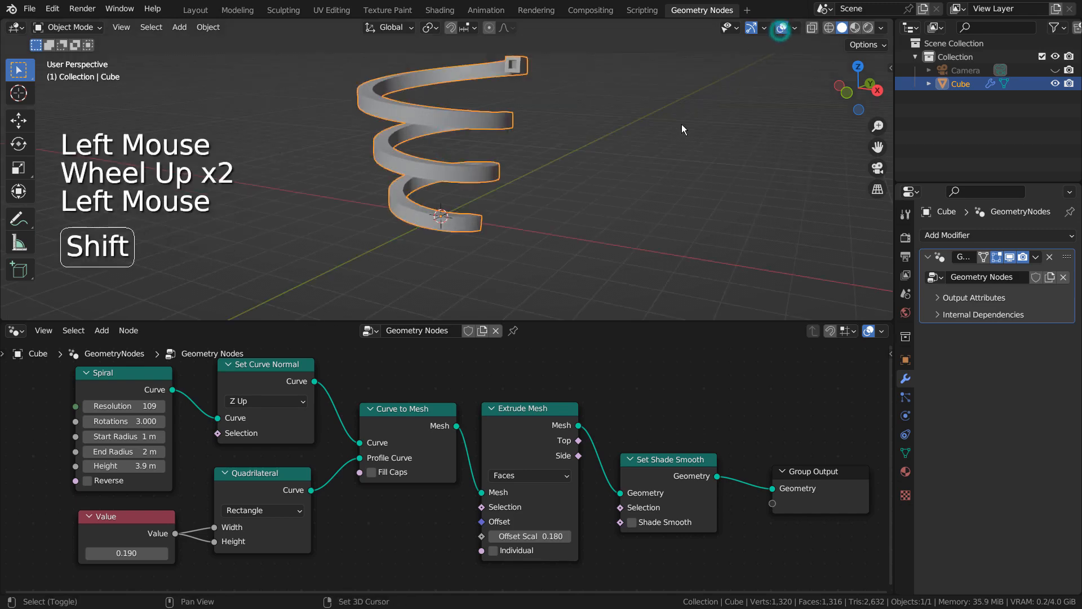
{"action": "middle_click_drag", "start_coordinate": [682, 130], "coordinate": [649, 209], "text": "shift"}
Switch Shade Smooth on and off in the Set Shade Smooth node to compare the spiral's shading, leaving it off
{"action": "scroll", "coordinate": [756, 529], "scroll_direction": "up", "scroll_amount": 3}
{"action": "scroll", "coordinate": [756, 529], "scroll_direction": "up", "scroll_amount": 1}
{"action": "middle_click_drag", "start_coordinate": [757, 530], "coordinate": [429, 431], "text": "shift"}
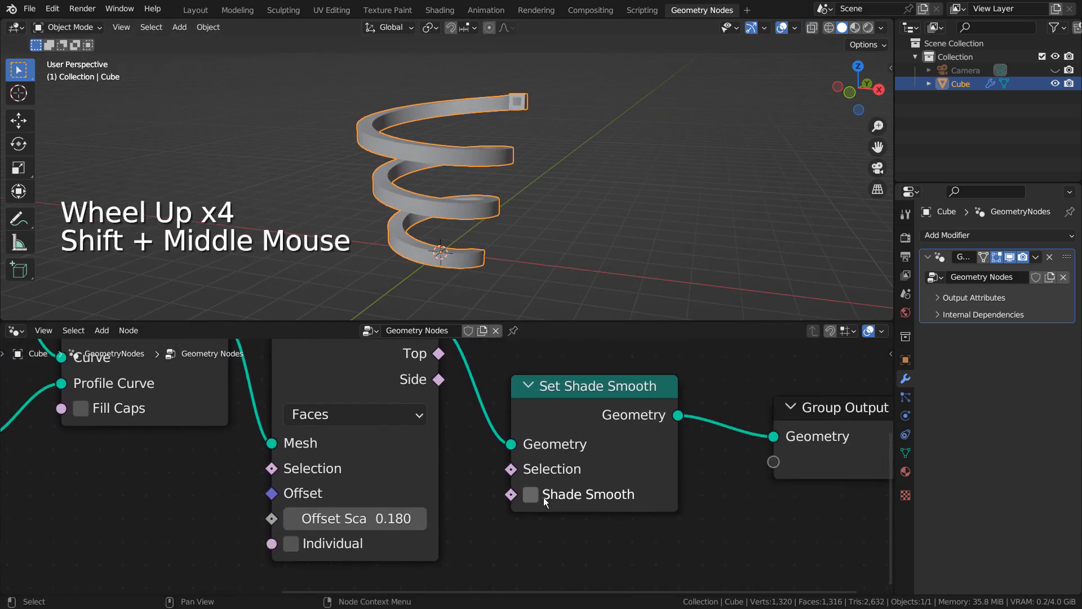
{"action": "left_click", "coordinate": [544, 498]}
{"action": "left_click", "coordinate": [543, 497]}
{"action": "left_click", "coordinate": [544, 497]}
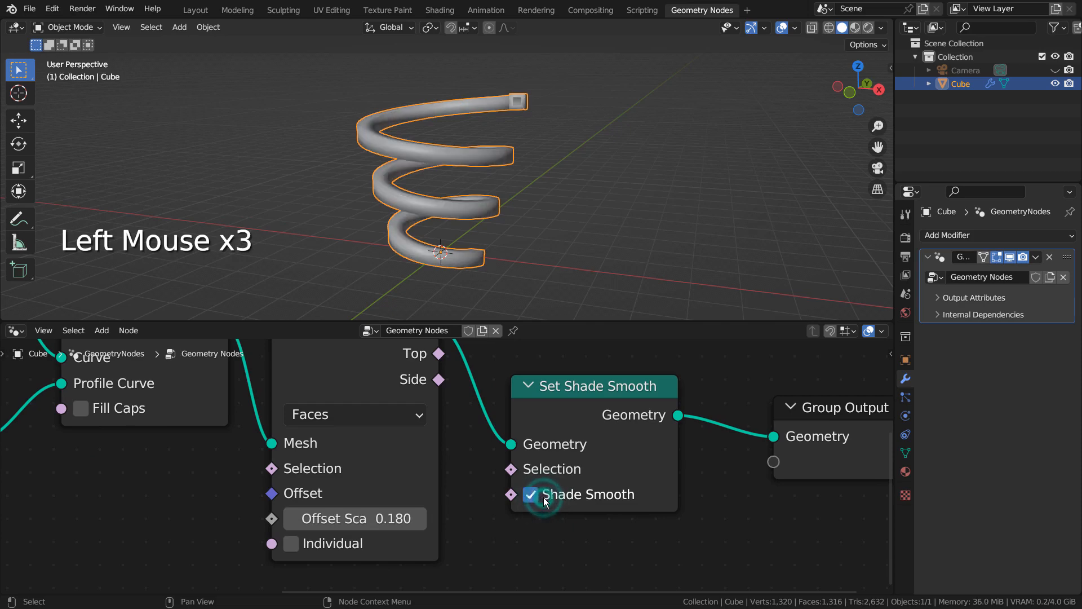
{"action": "left_click", "coordinate": [545, 499]}
{"action": "left_click", "coordinate": [545, 499]}
{"action": "left_click", "coordinate": [545, 499]}
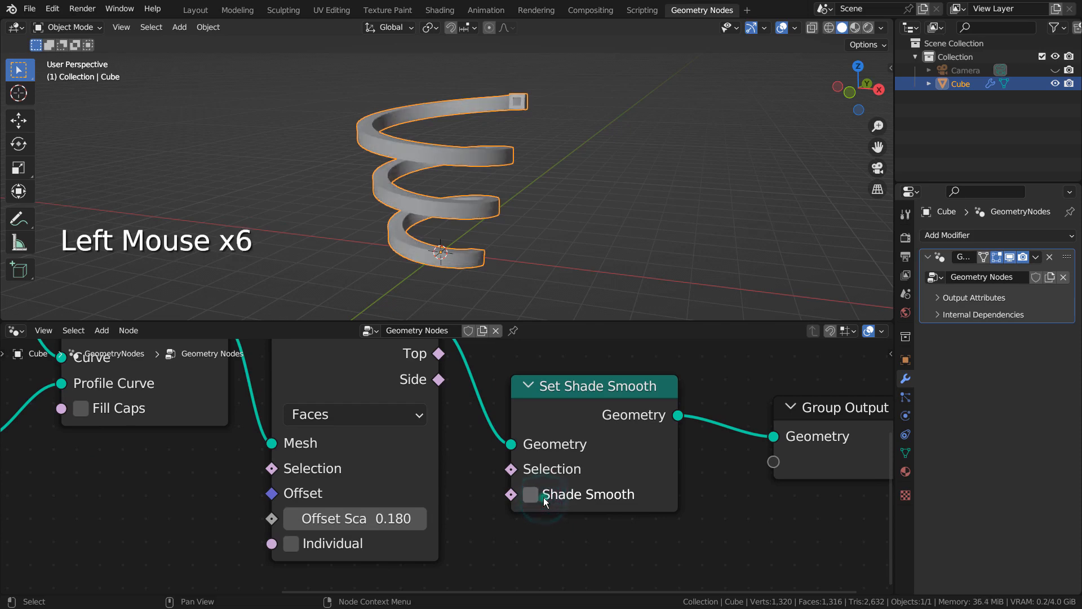
Try an Offset Scale of -0.020 on the Extrude Mesh node and undo it
{"action": "middle_click_drag", "start_coordinate": [545, 499], "coordinate": [734, 446], "text": "shift"}
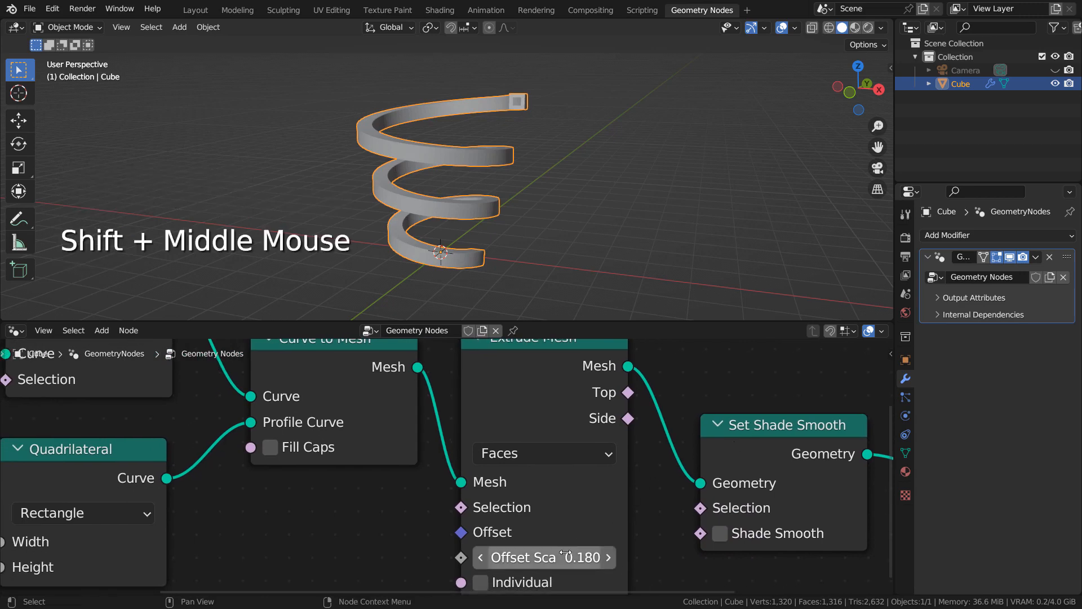
{"action": "left_click_drag", "start_coordinate": [564, 557], "coordinate": [539, 553]}
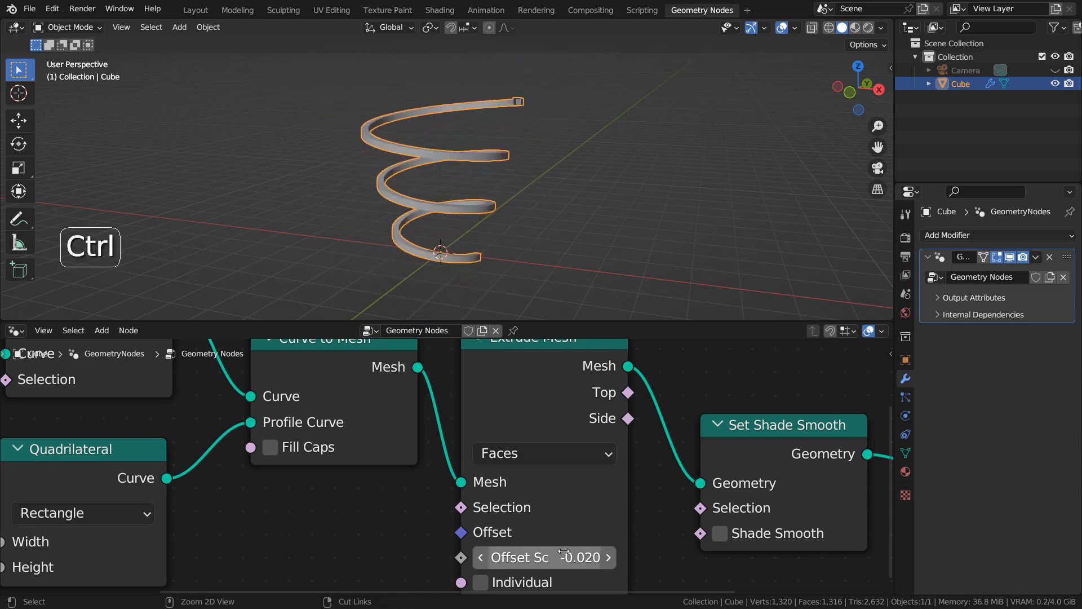
{"action": "key", "text": "ctrl+z"}
Try the Individual option on the Extrude Mesh node, inspect the extruded faces up close, and undo it
{"action": "left_click", "coordinate": [519, 583]}
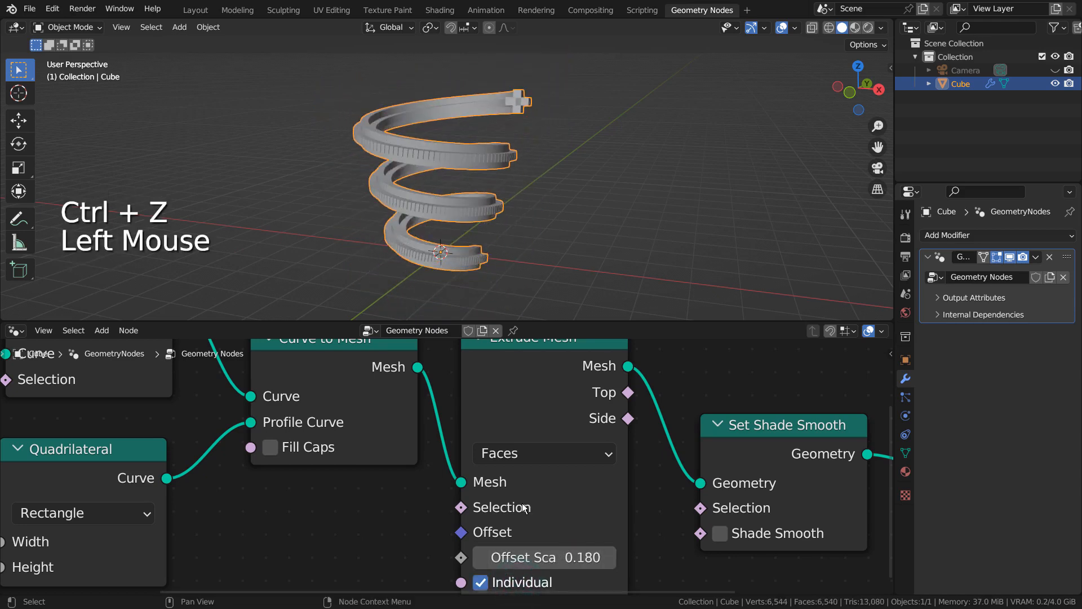
{"action": "scroll", "coordinate": [552, 168], "scroll_direction": "up", "scroll_amount": 3}
{"action": "middle_click_drag", "start_coordinate": [513, 134], "coordinate": [501, 200], "text": "shift"}
{"action": "key", "text": "ctrl+z"}
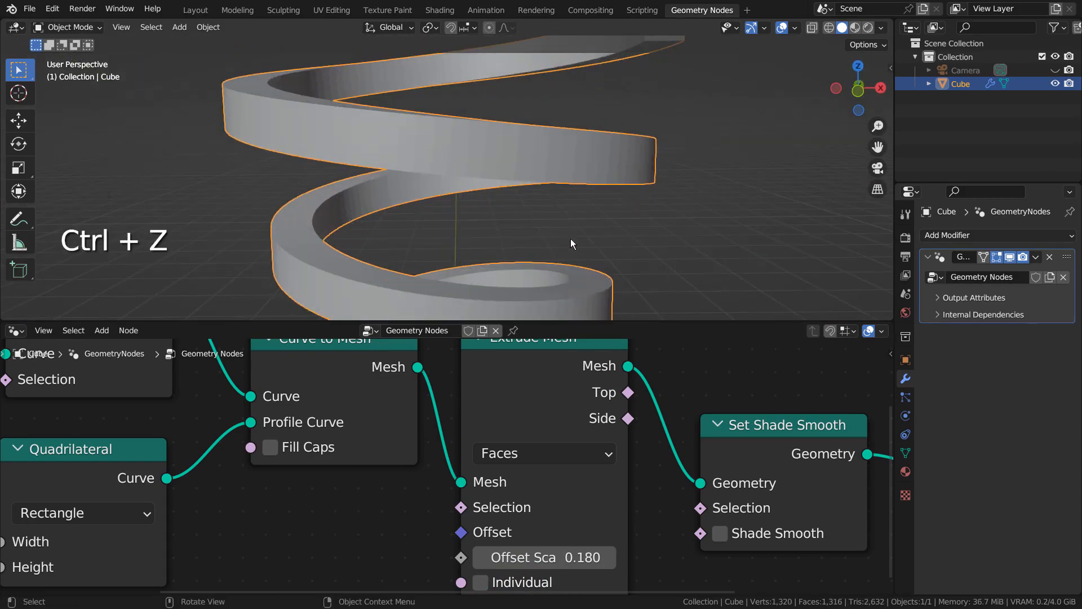
{"action": "scroll", "coordinate": [570, 238], "scroll_direction": "down", "scroll_amount": 3}
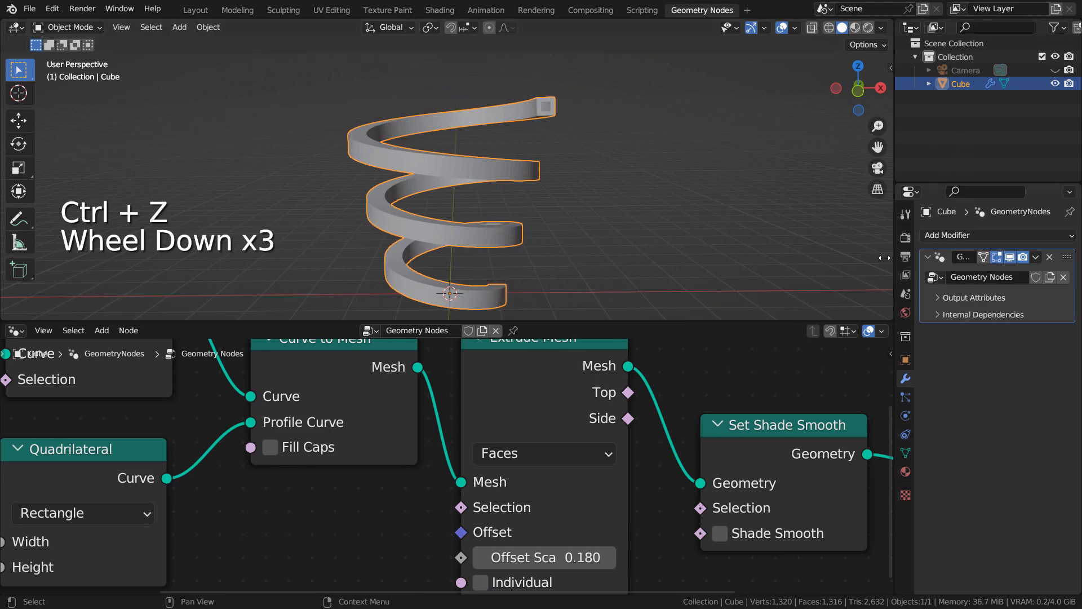
Disable the Geometry Nodes modifier's viewport display to inspect the original cube, and enable it again
{"action": "left_click", "coordinate": [1010, 257]}
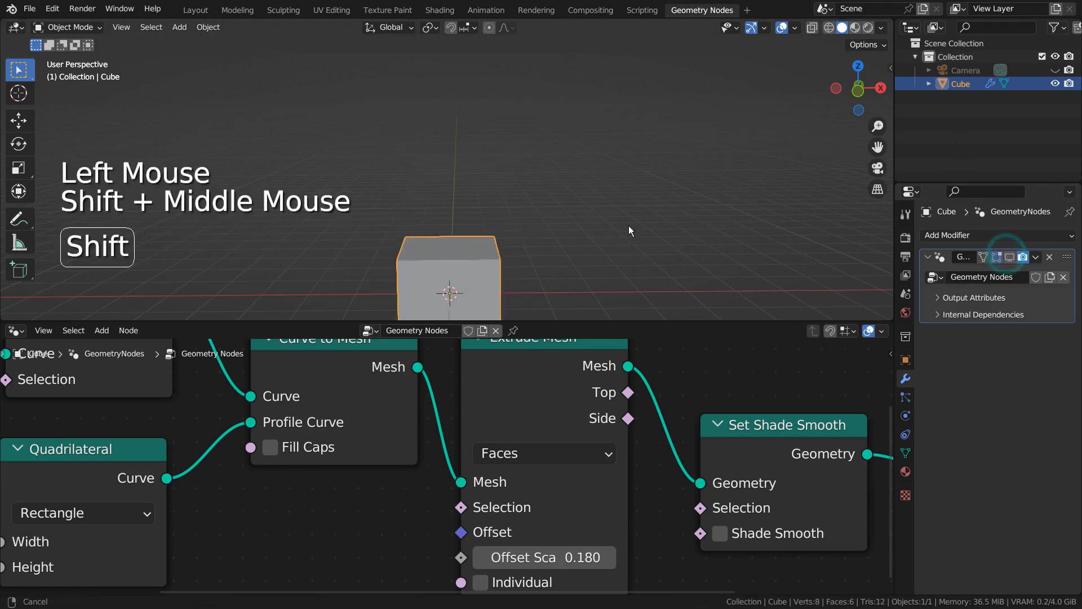
{"action": "middle_click_drag", "start_coordinate": [628, 225], "coordinate": [660, 174], "text": "shift"}
{"action": "key", "text": "KP_Decimal"}
{"action": "key", "text": "KP_3"}
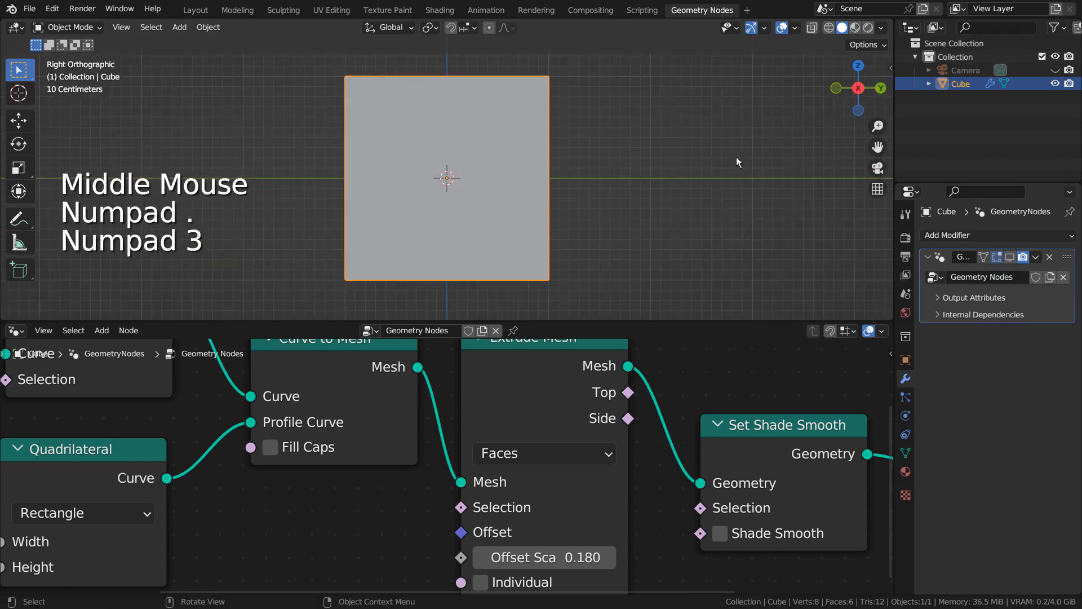
{"action": "middle_click_drag", "start_coordinate": [737, 157], "coordinate": [658, 204]}
{"action": "scroll", "coordinate": [657, 204], "scroll_direction": "down", "scroll_amount": 2}
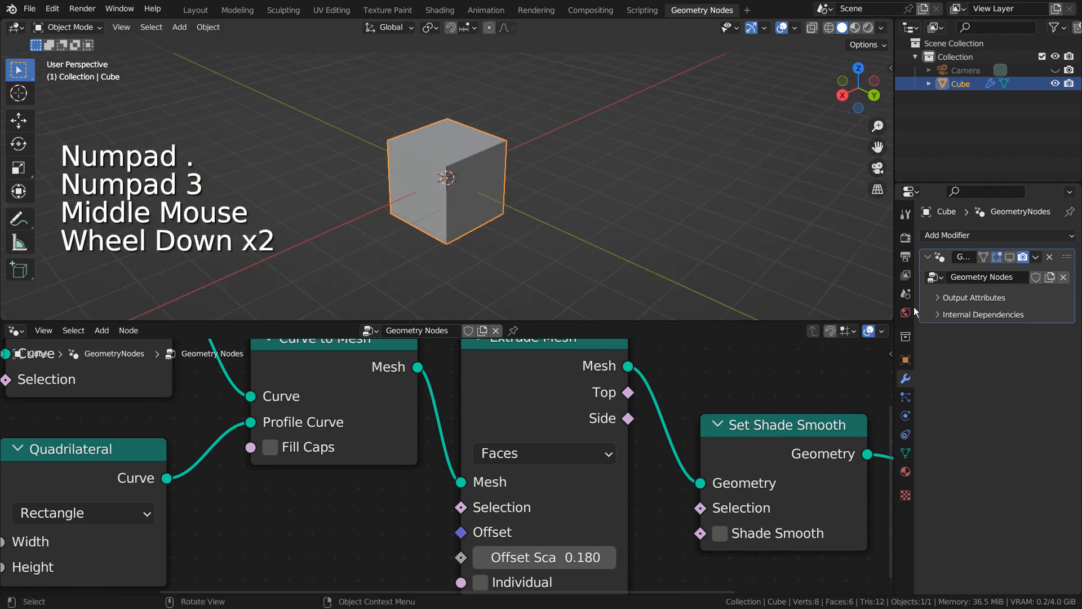
{"action": "left_click", "coordinate": [1009, 257]}
{"action": "scroll", "coordinate": [613, 215], "scroll_direction": "down", "scroll_amount": 3}
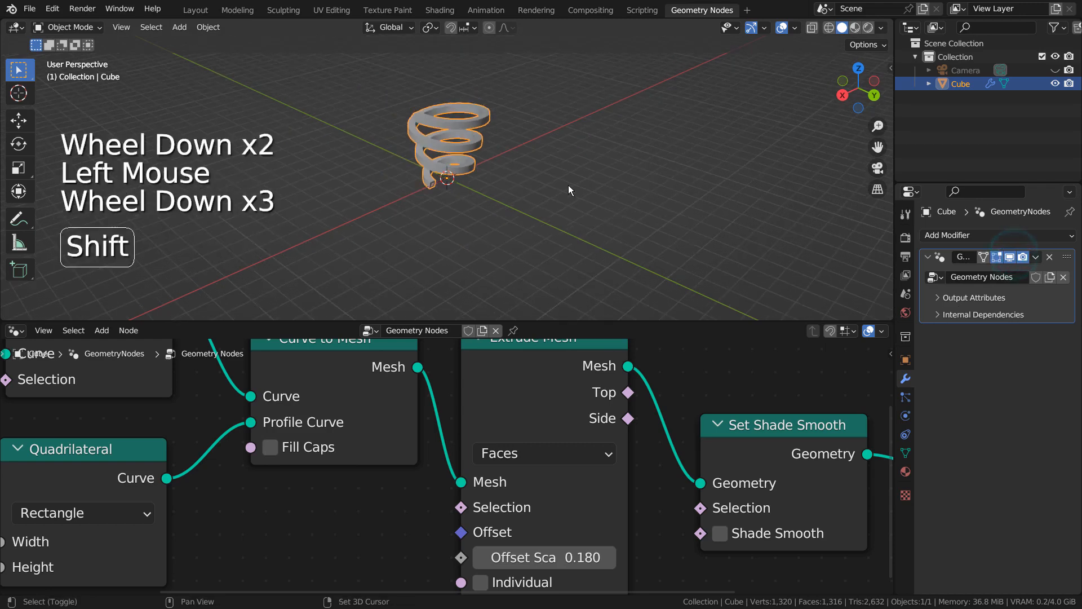
{"action": "middle_click_drag", "start_coordinate": [569, 185], "coordinate": [741, 177], "text": "shift"}
{"action": "middle_click_drag", "start_coordinate": [511, 248], "coordinate": [531, 170], "text": "shift"}
{"action": "scroll", "coordinate": [506, 256], "scroll_direction": "up", "scroll_amount": 2}
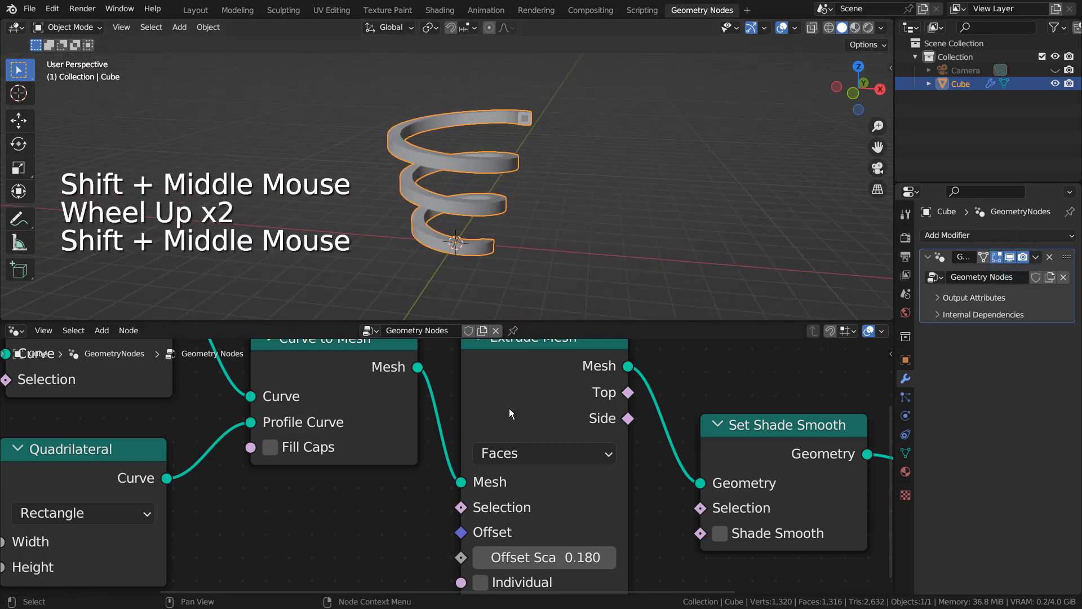
Switch Fill Caps on and off in the Curve to Mesh node to compare the spiral's ends, leaving it off
{"action": "middle_click_drag", "start_coordinate": [450, 425], "coordinate": [613, 471], "text": "shift"}
{"action": "left_click", "coordinate": [433, 493]}
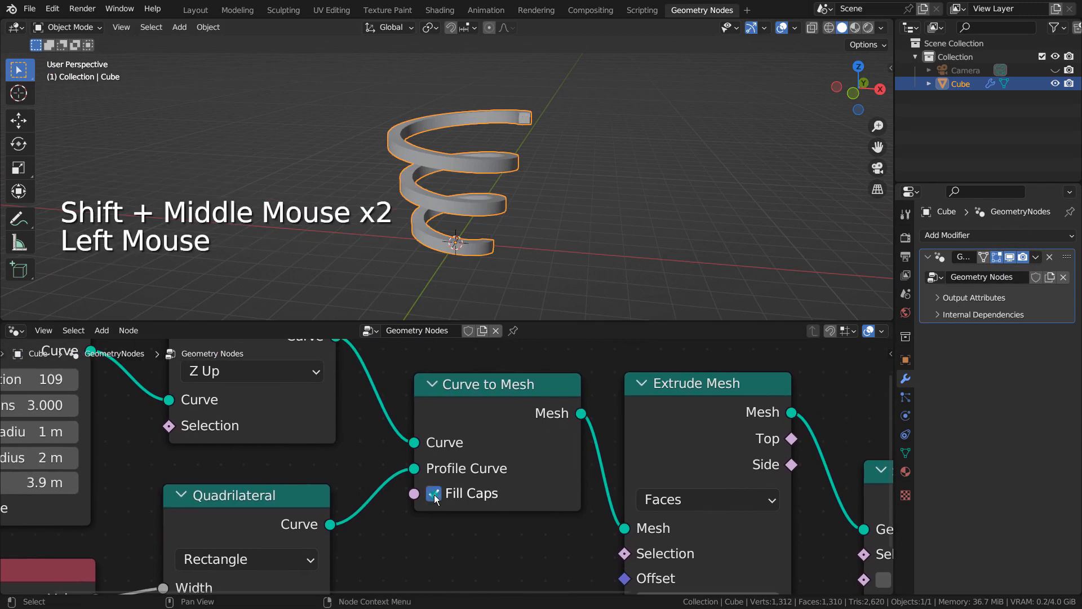
{"action": "left_click", "coordinate": [434, 494]}
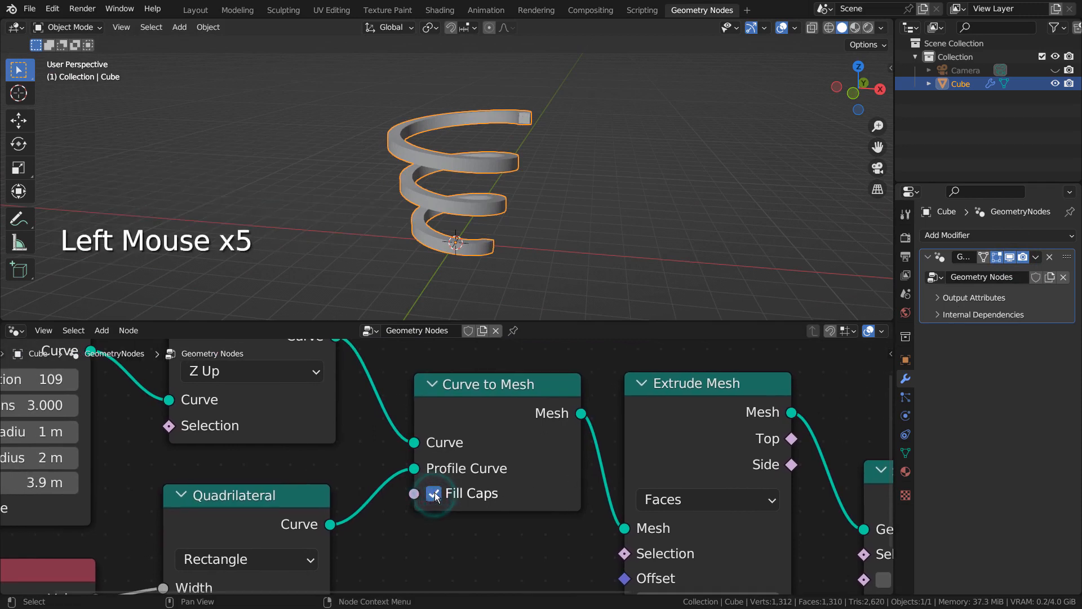
{"action": "left_click", "coordinate": [433, 495]}
Try the Minimum Twist mode on the Set Curve Normal node, inspect the twisted profile, and return the mode to Z Up
{"action": "middle_click_drag", "start_coordinate": [396, 458], "coordinate": [566, 490], "text": "shift"}
{"action": "left_click", "coordinate": [523, 455]}
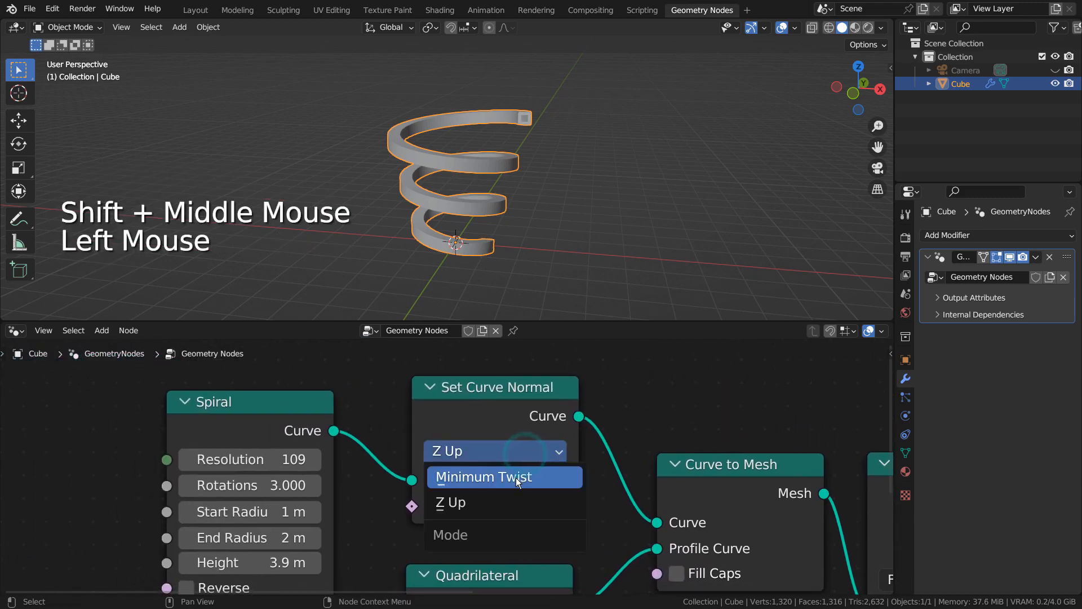
{"action": "left_click", "coordinate": [516, 478]}
{"action": "scroll", "coordinate": [519, 191], "scroll_direction": "up", "scroll_amount": 3}
{"action": "scroll", "coordinate": [518, 188], "scroll_direction": "up", "scroll_amount": 1}
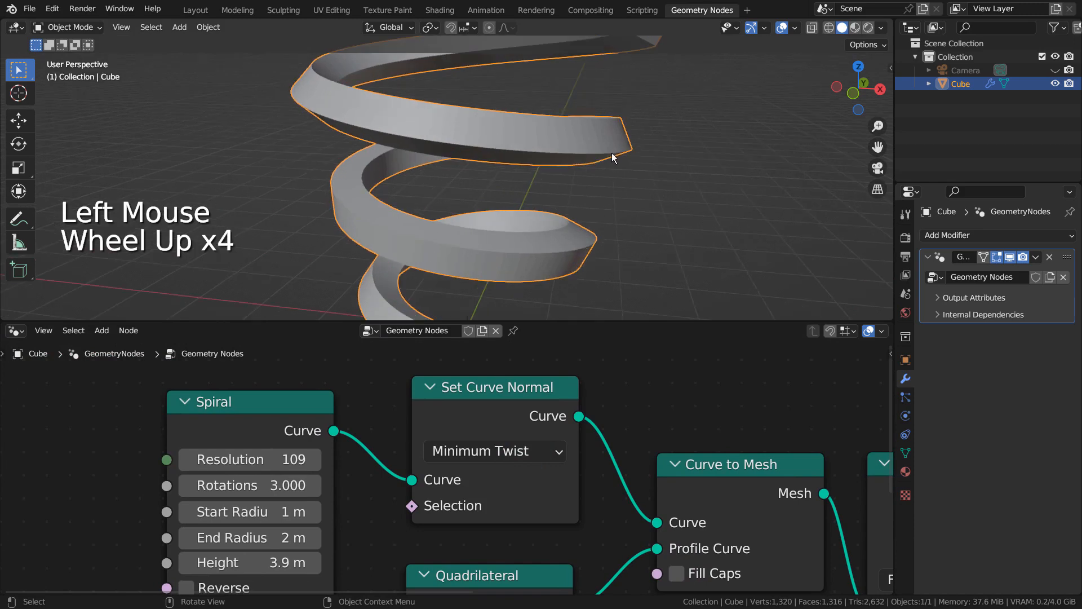
{"action": "middle_click_drag", "start_coordinate": [613, 159], "coordinate": [495, 179]}
{"action": "left_click", "coordinate": [486, 451]}
{"action": "left_click", "coordinate": [488, 501]}
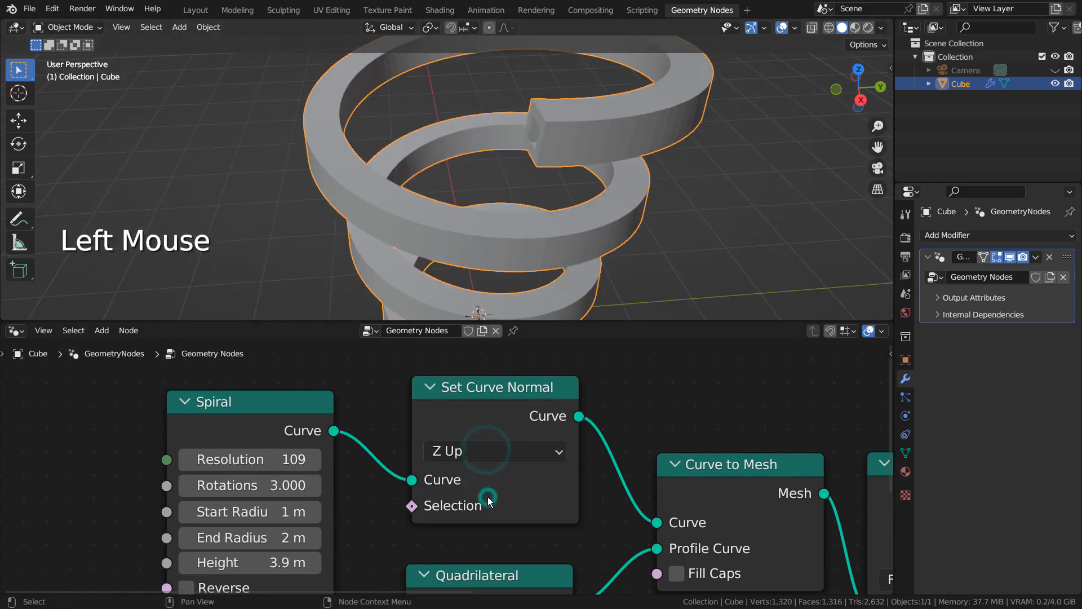
{"action": "middle_click_drag", "start_coordinate": [571, 204], "coordinate": [618, 188]}
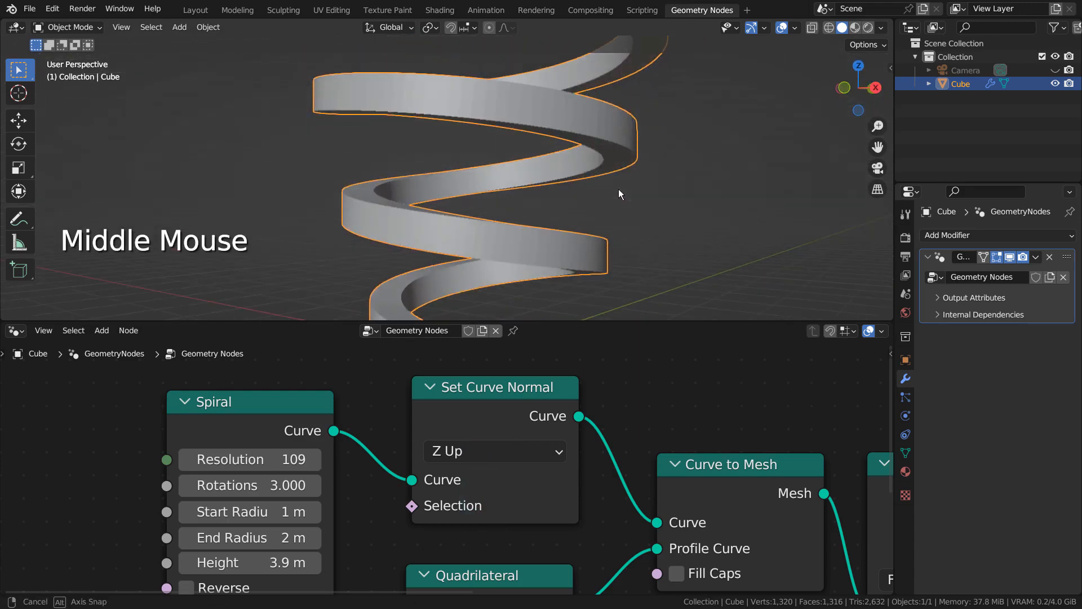
{"action": "scroll", "coordinate": [618, 189], "scroll_direction": "down", "scroll_amount": 2}
Try other modes such as Points and Kite on the Quadrilateral node and return it to Rectangle
{"action": "middle_click_drag", "start_coordinate": [563, 428], "coordinate": [564, 285], "text": "shift"}
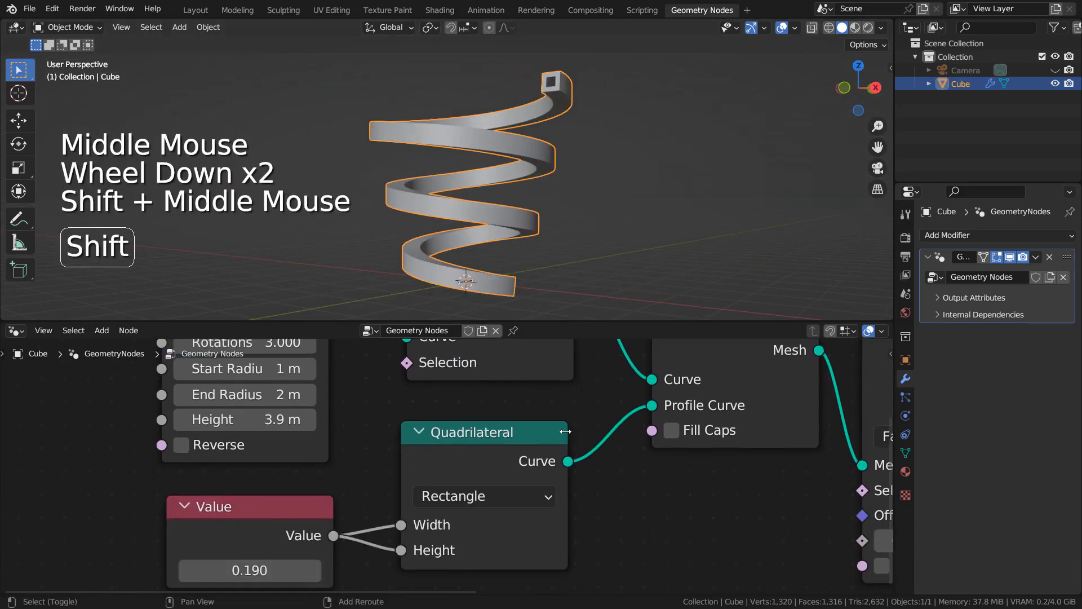
{"action": "middle_click_drag", "start_coordinate": [564, 524], "coordinate": [582, 476], "text": "shift"}
{"action": "left_click_drag", "start_coordinate": [536, 448], "coordinate": [518, 325]}
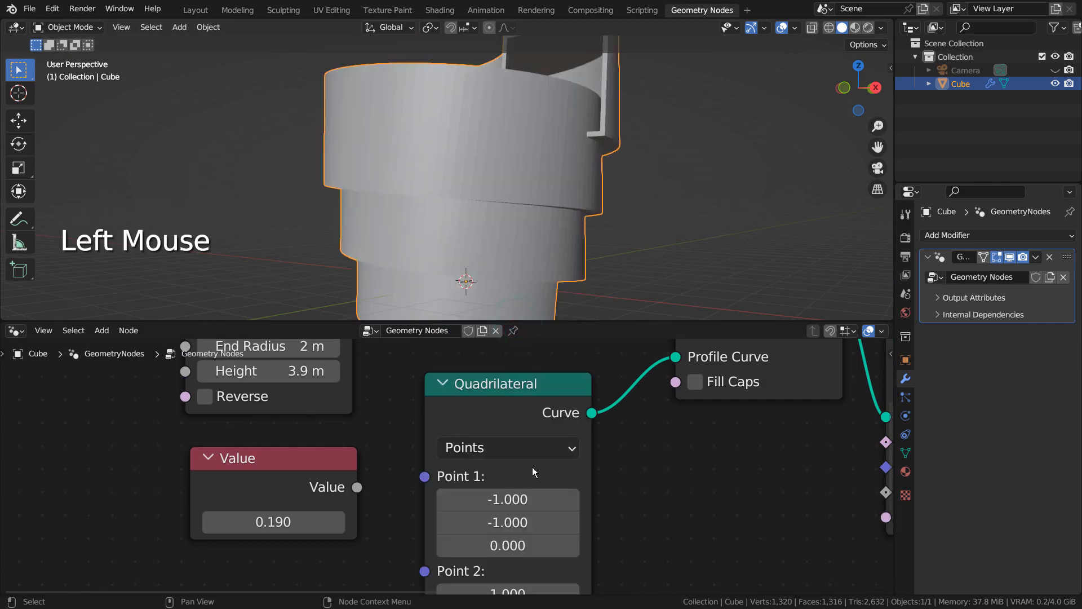
{"action": "left_click_drag", "start_coordinate": [535, 448], "coordinate": [523, 351]}
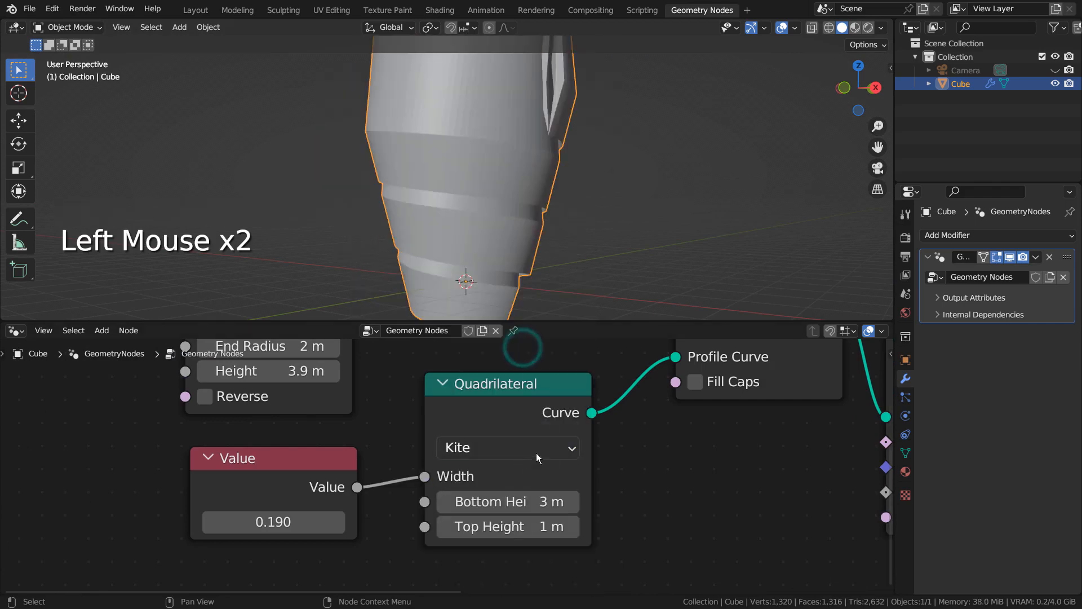
{"action": "scroll", "coordinate": [564, 240], "scroll_direction": "down", "scroll_amount": 2}
{"action": "left_click_drag", "start_coordinate": [552, 448], "coordinate": [535, 371]}
{"action": "left_click_drag", "start_coordinate": [547, 452], "coordinate": [533, 421]}
Select the Quadrilateral node and show the node editor's sidebar
{"action": "left_click", "coordinate": [523, 399]}
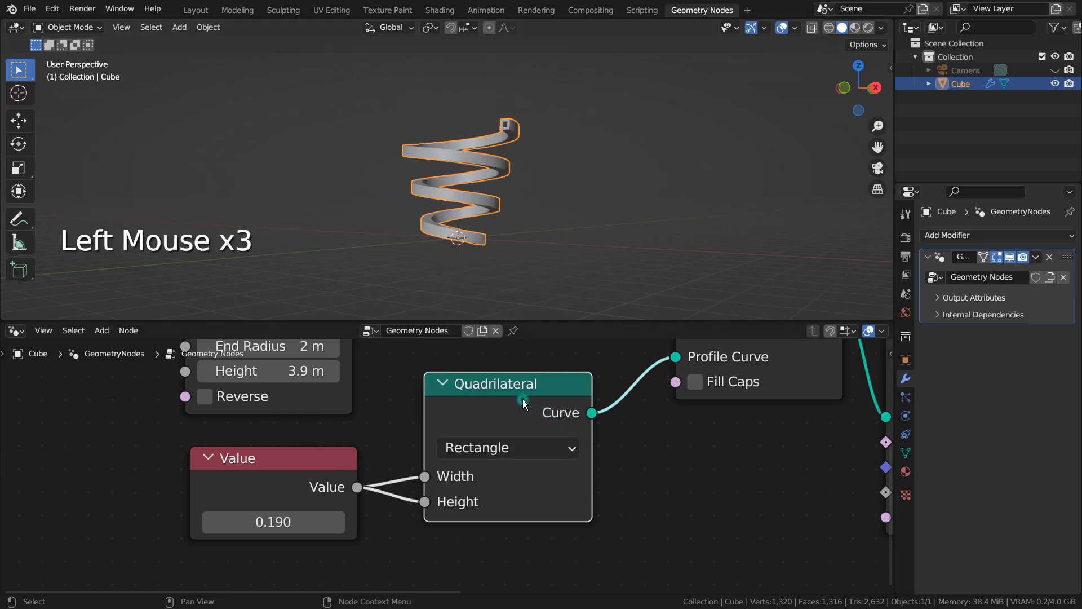
{"action": "key", "text": "n"}
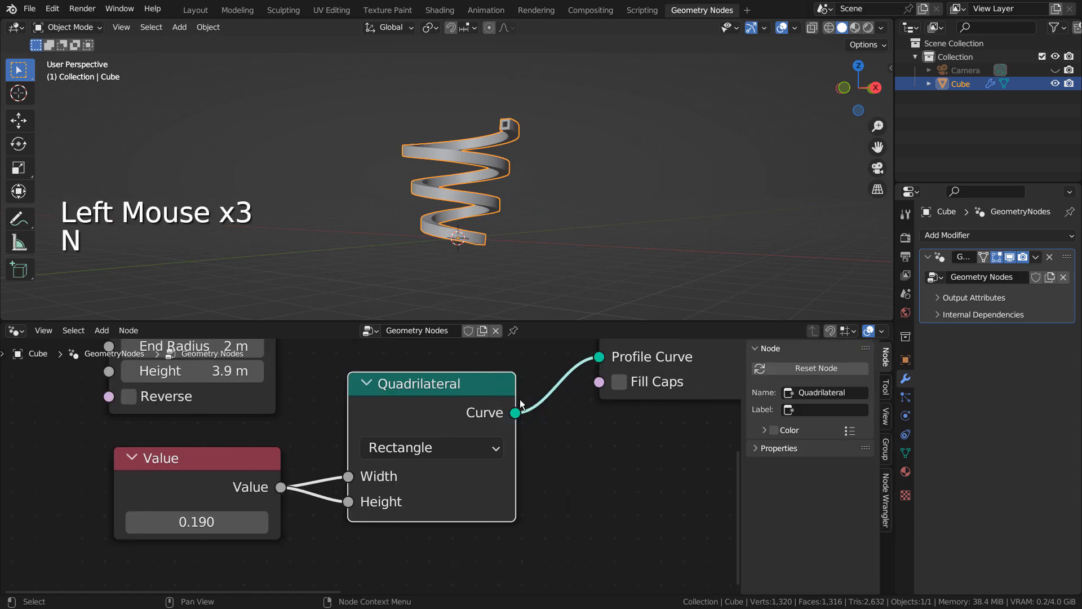
{"action": "left_click", "coordinate": [471, 387]}
Mute and unmute the Quadrilateral node repeatedly to compare the spiral with and without its profile
{"action": "key", "text": "m"}
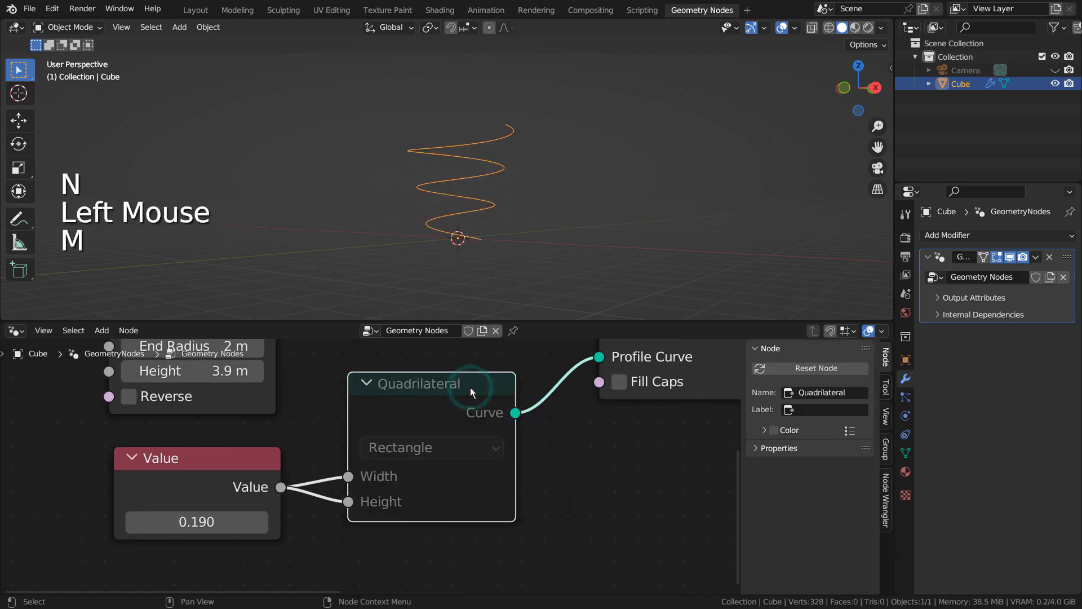
{"action": "key", "text": "m"}
{"action": "key", "text": "m"}
{"action": "key", "text": "m"}
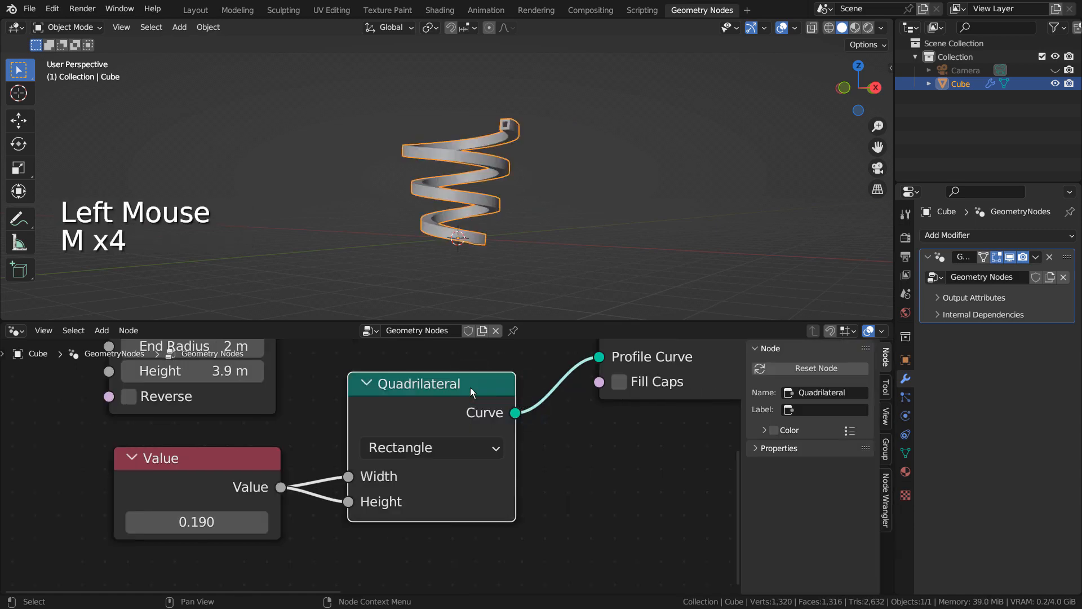
{"action": "key", "text": "m"}
{"action": "key", "text": "m"}
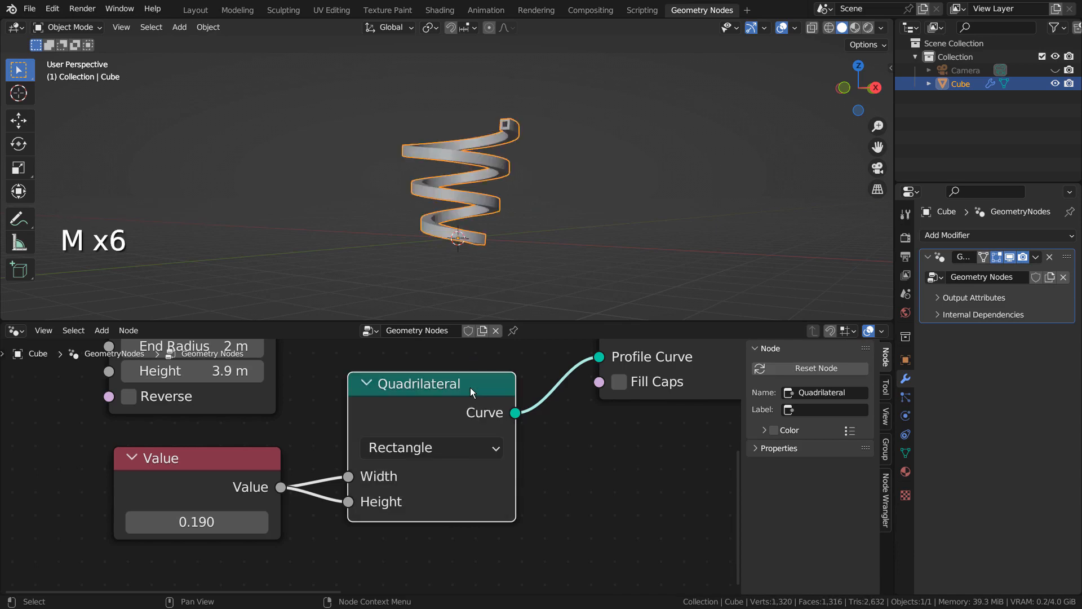
Select the Value node feeding the Quadrilateral's Width and Height, and mute and unmute it
{"action": "middle_click_drag", "start_coordinate": [314, 446], "coordinate": [561, 462]}
{"action": "left_click", "coordinate": [458, 466]}
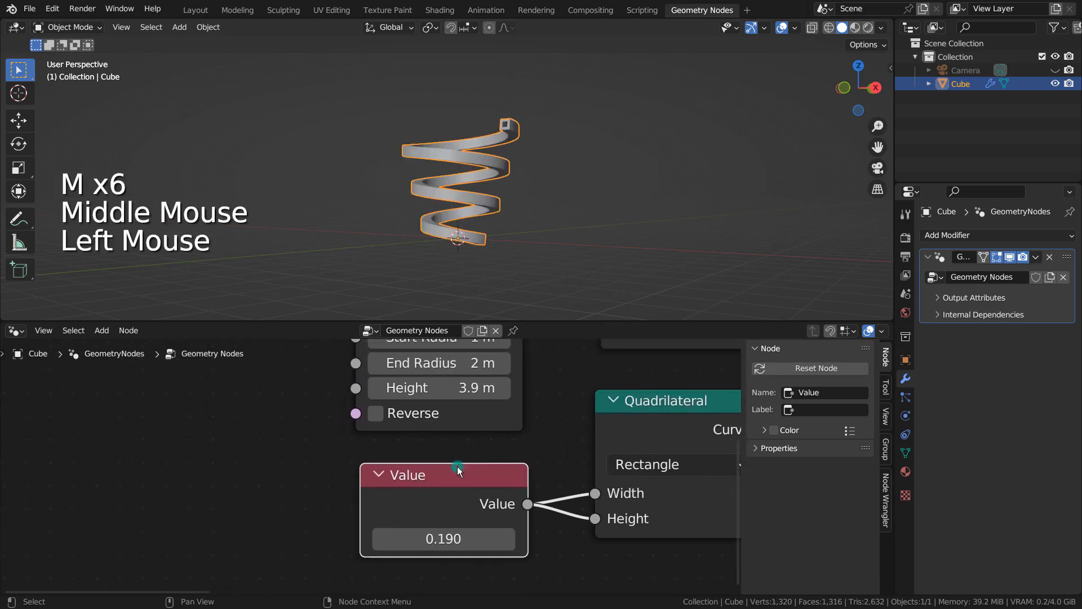
{"action": "key", "text": "m"}
{"action": "key", "text": "m"}
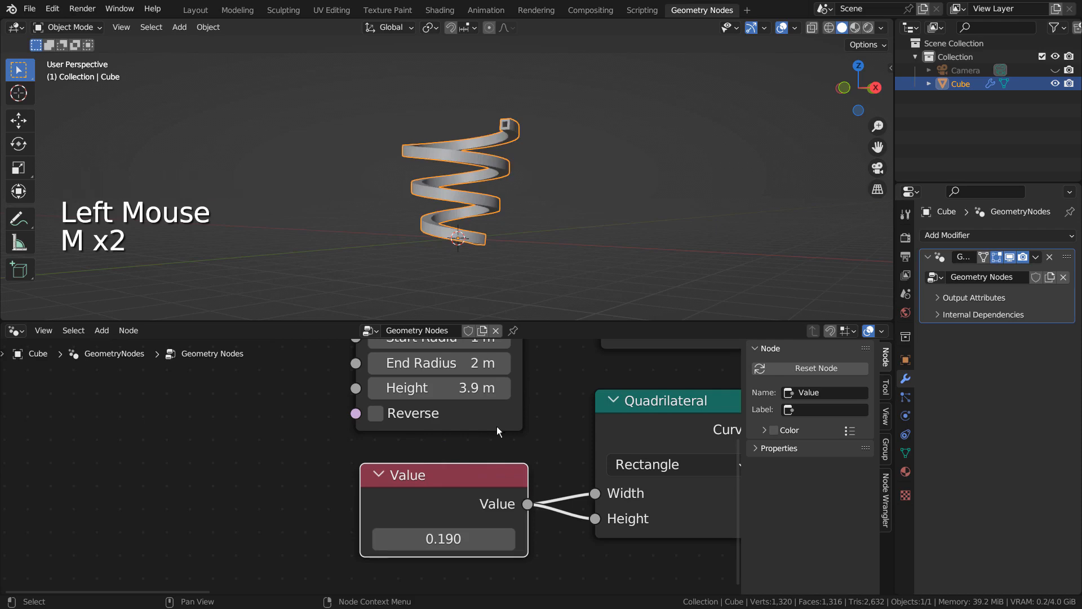
{"action": "middle_click_drag", "start_coordinate": [564, 387], "coordinate": [486, 531], "text": "shift"}
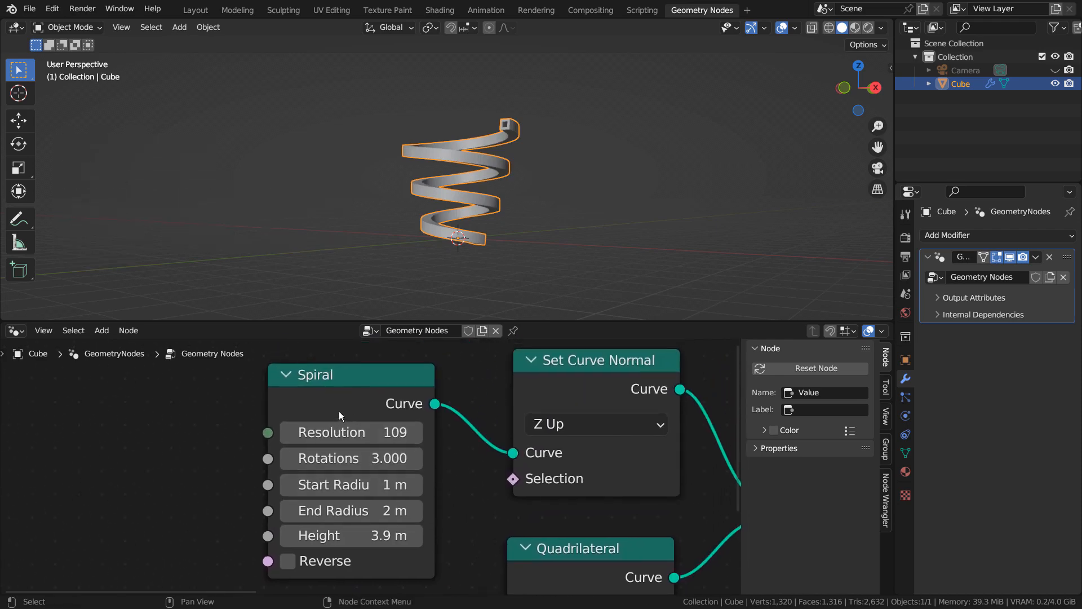
Lower the Spiral node's Resolution to 9 to examine its effect on the mesh
{"action": "scroll", "coordinate": [470, 134], "scroll_direction": "up", "scroll_amount": 4}
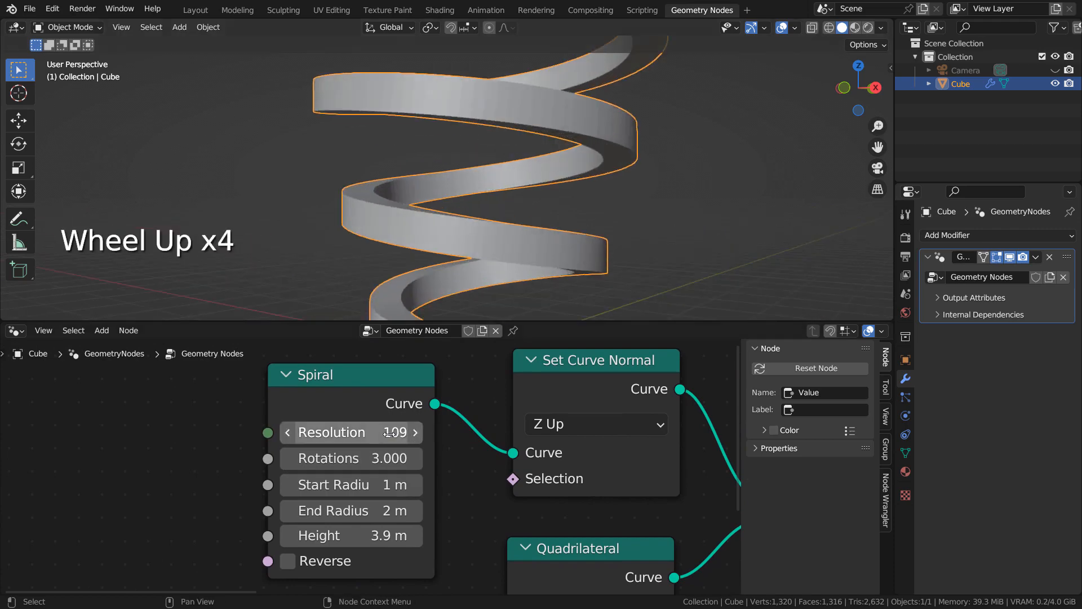
{"action": "left_click_drag", "start_coordinate": [389, 433], "coordinate": [353, 433]}
{"action": "scroll", "coordinate": [642, 185], "scroll_direction": "down", "scroll_amount": 2}
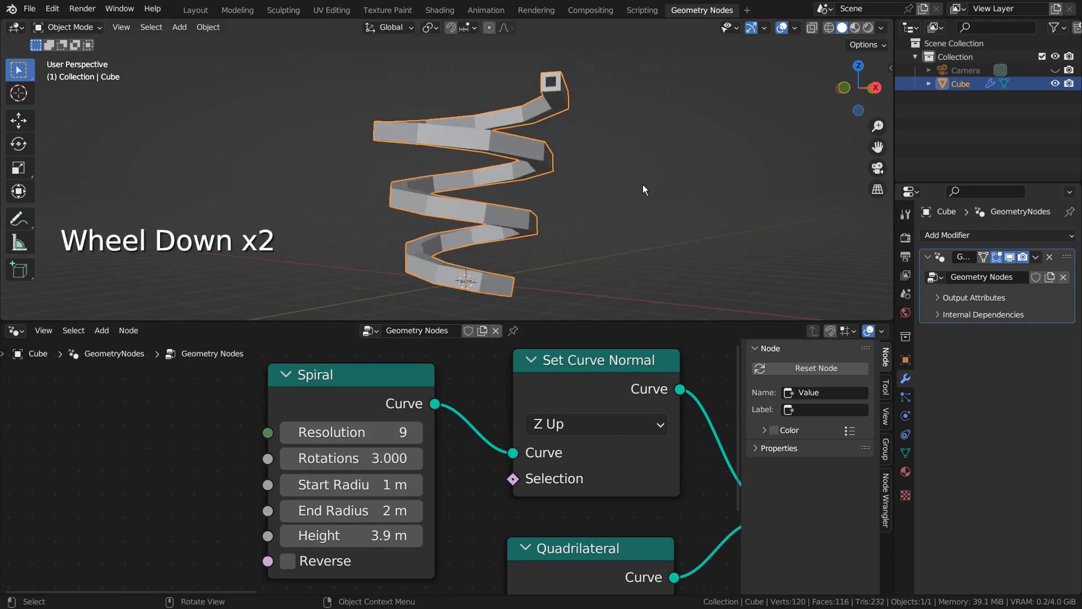
{"action": "mouse_move", "coordinate": [519, 290]}
{"action": "middle_mouse_down"}
{"action": "mouse_move", "coordinate": [697, 292]}
{"action": "mouse_move", "coordinate": [506, 306]}
{"action": "middle_mouse_up"}
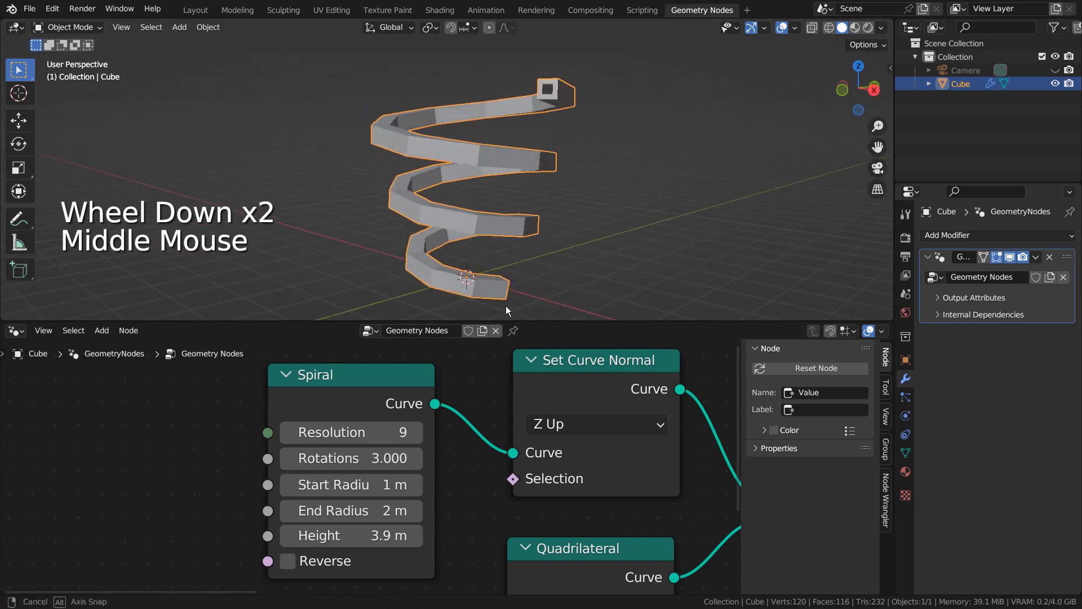
Set the Spiral node's Resolution to 111
{"action": "left_click", "coordinate": [338, 432]}
{"action": "type", "text": "111"}
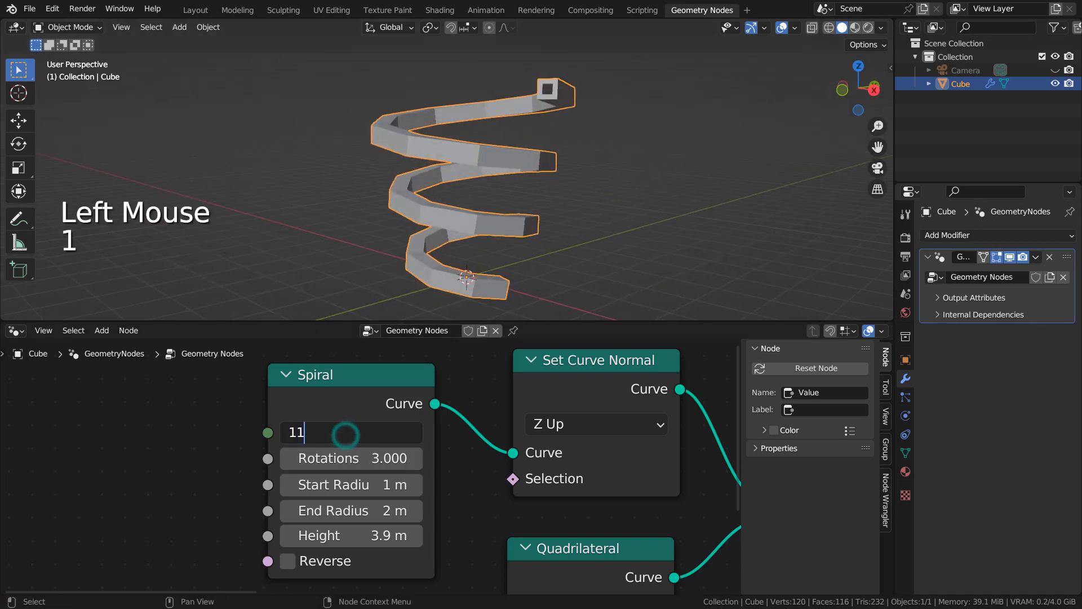
{"action": "key", "text": "Tab"}
Try different values for the Spiral node's settings from Rotations to Height, and undo the changes
{"action": "left_click", "coordinate": [348, 495]}
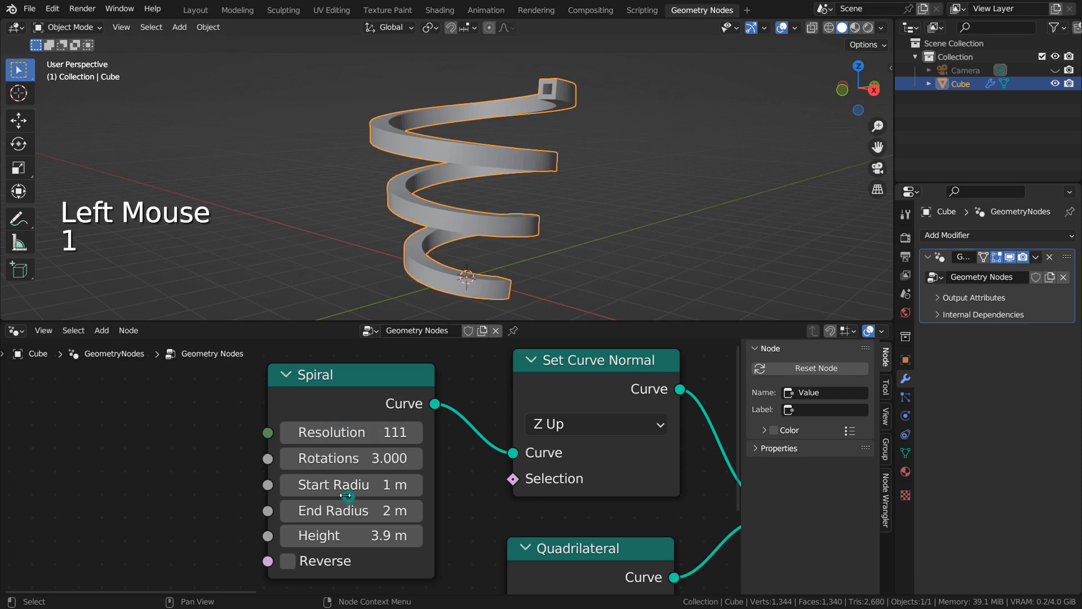
{"action": "left_click_drag", "start_coordinate": [348, 459], "coordinate": [358, 532]}
{"action": "scroll", "coordinate": [402, 316], "scroll_direction": "down", "scroll_amount": 2}
{"action": "key", "text": "ctrl+z"}
{"action": "key", "text": "ctrl+z"}
{"action": "key", "text": "ctrl+z"}
{"action": "key", "text": "ctrl+z"}
{"action": "key", "text": "ctrl+z"}
{"action": "key", "text": "ctrl+z"}
{"action": "mouse_move", "coordinate": [530, 268]}
{"action": "middle_mouse_down"}
{"action": "mouse_move", "coordinate": [580, 279]}
{"action": "mouse_move", "coordinate": [524, 269]}
{"action": "middle_mouse_up"}
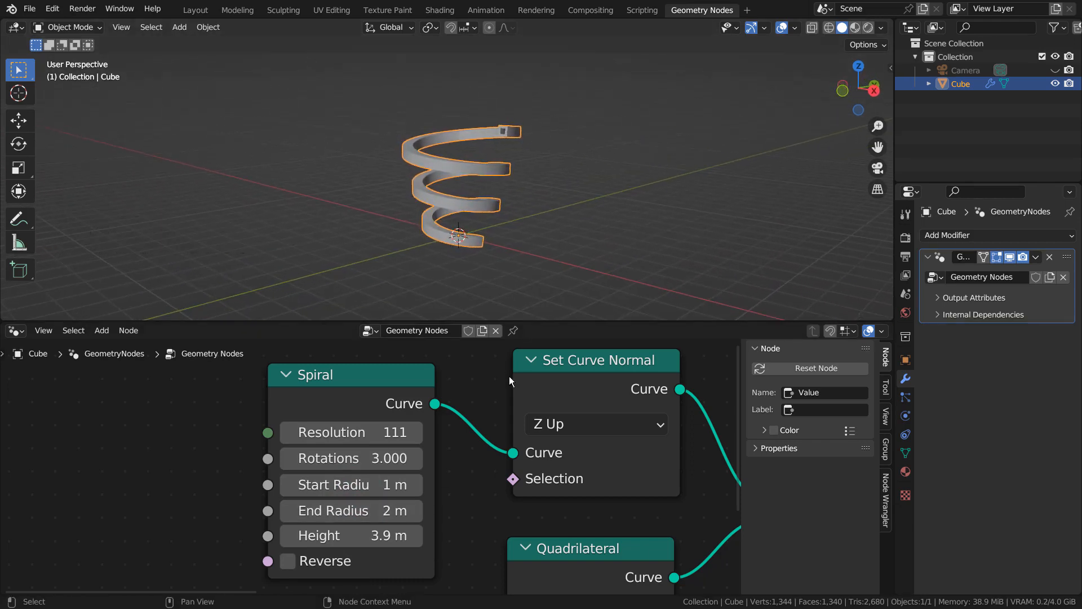
Maximize the node editor, hide its sidebar and show the whole node tree from Spiral to Group Output
{"action": "key", "text": "ctrl+space"}
{"action": "scroll", "coordinate": [566, 392], "scroll_direction": "down", "scroll_amount": 3}
{"action": "middle_click_drag", "start_coordinate": [868, 511], "coordinate": [602, 392]}
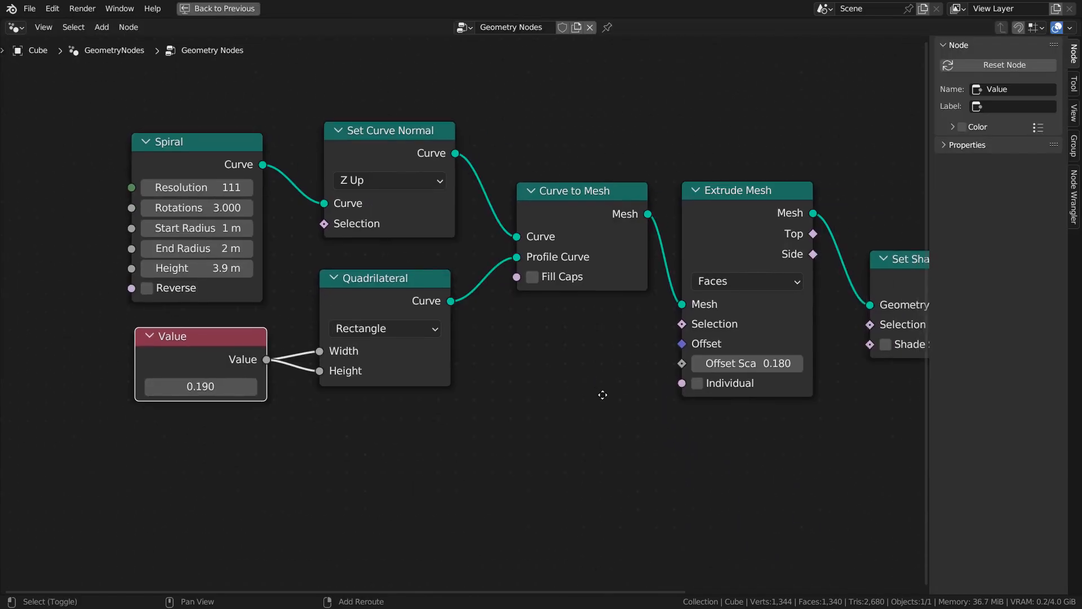
{"action": "key", "text": "n"}
{"action": "middle_click_drag", "start_coordinate": [838, 472], "coordinate": [677, 495], "text": "shift"}
{"action": "scroll", "coordinate": [696, 492], "scroll_direction": "down", "scroll_amount": 1}
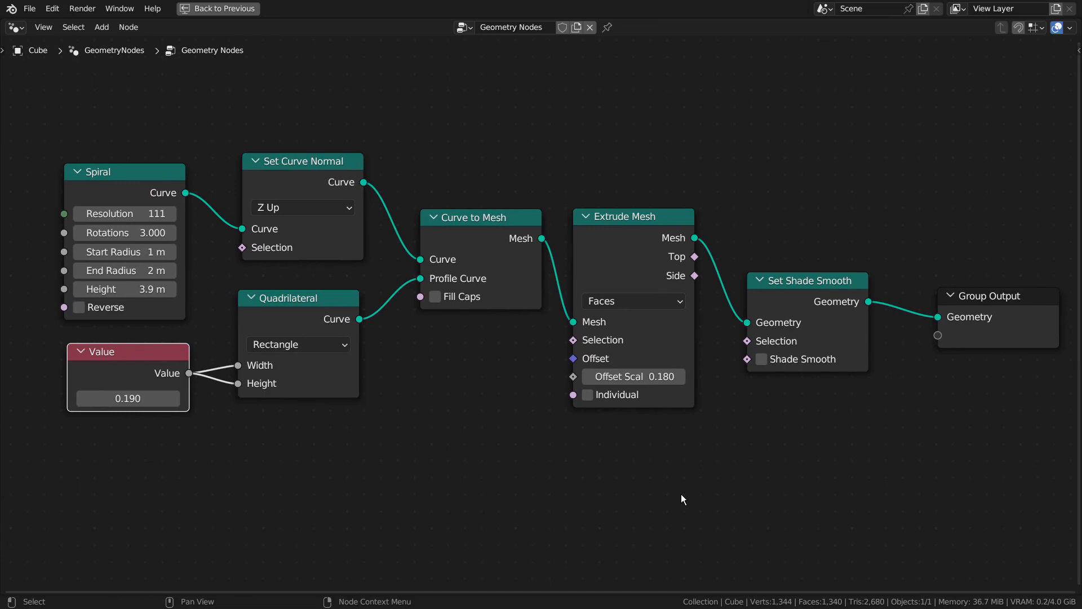